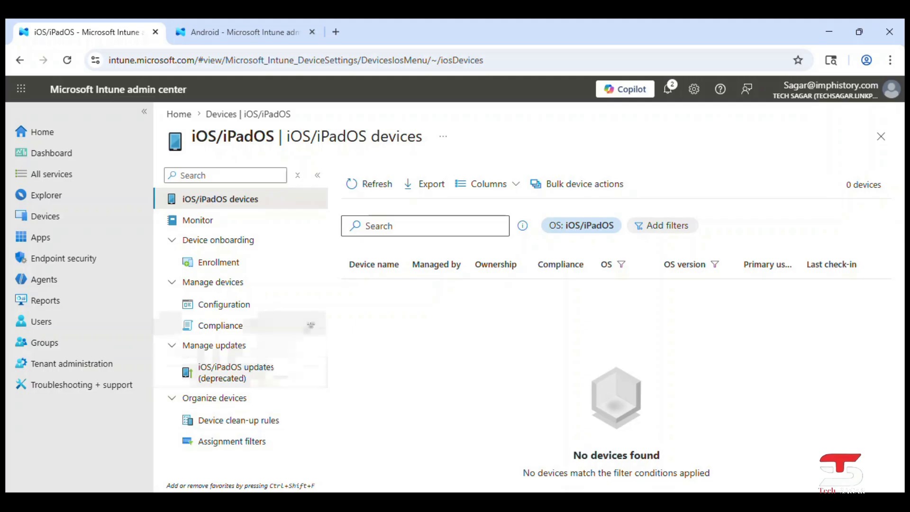
Step: Start creating a compliance policy for the iOS/iPadOS platform with the iOS compliance policy profile type
click(223, 321)
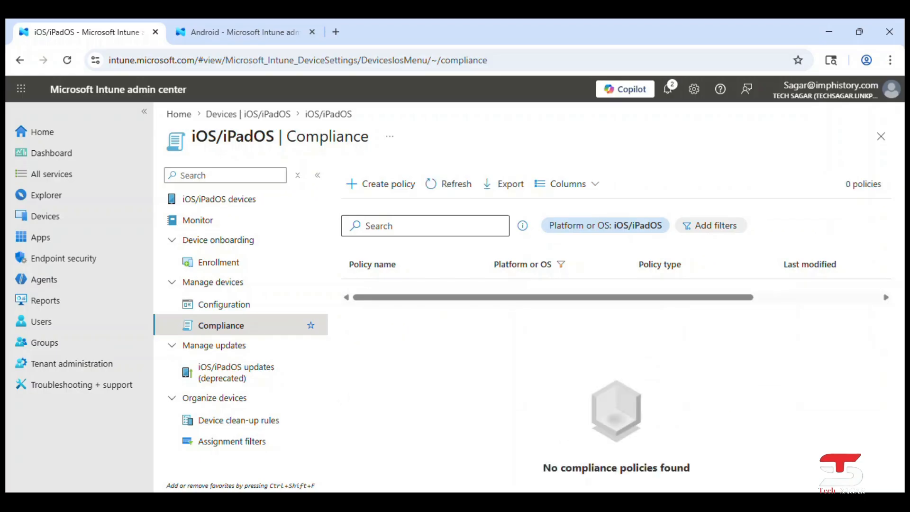
click(386, 178)
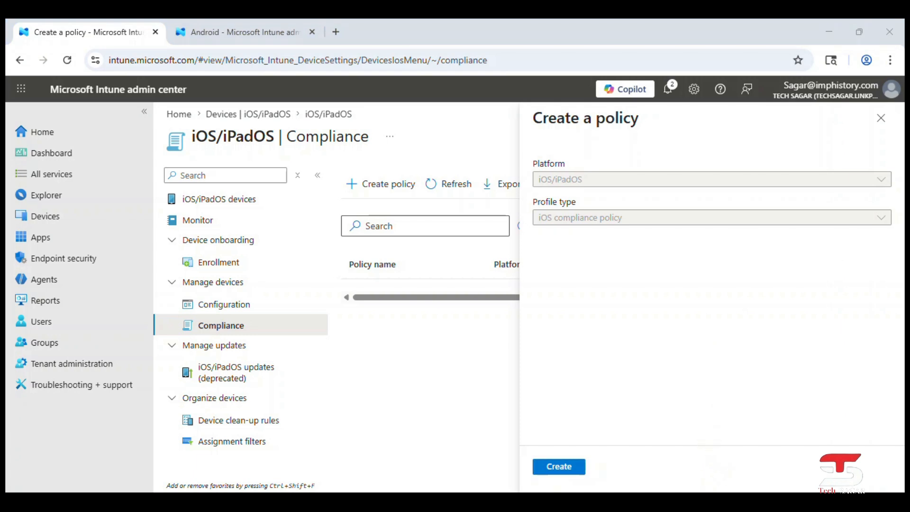
click(765, 179)
click(671, 225)
click(564, 467)
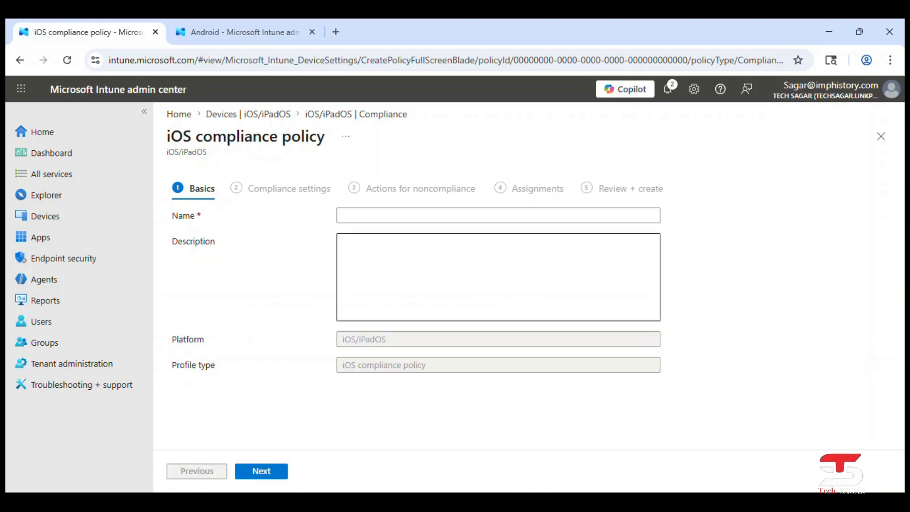
Step: Name the policy "IOS/iPAD Compliance Policy" and proceed to its compliance settings
click(384, 210)
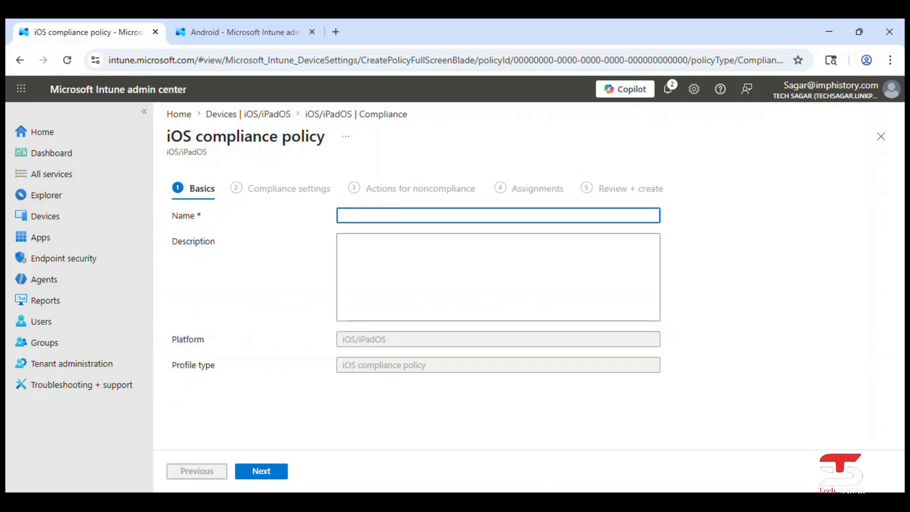
text(IOS)
text(?)
text(/)
text(iPAD)
text( Comp)
text(liance)
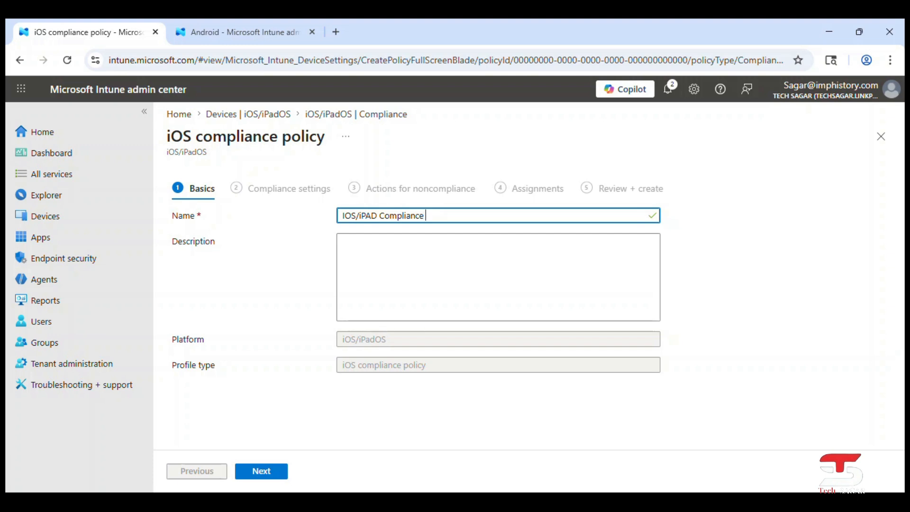
text(Policy)
key(Tab)
key(Tab)
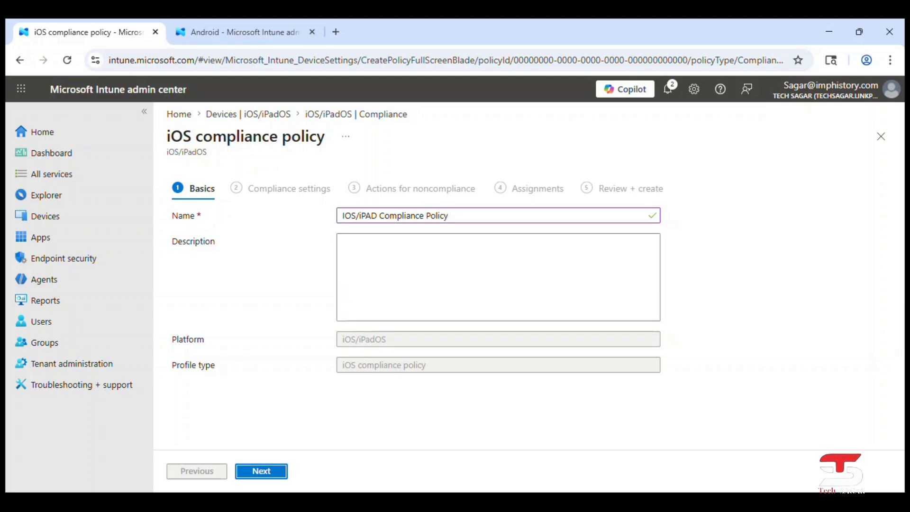
key(Return)
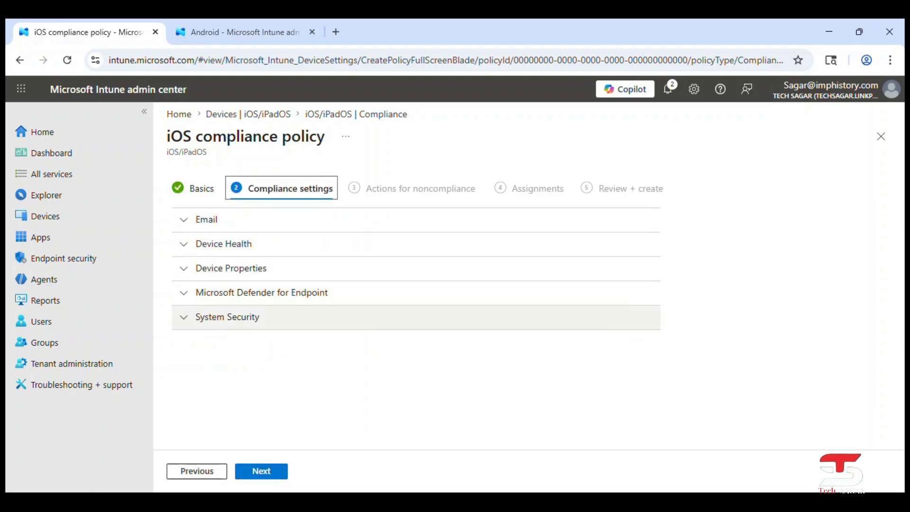
Step: Try Require for the "Unable to set up email on the device" setting, and return it to Not configured
click(183, 219)
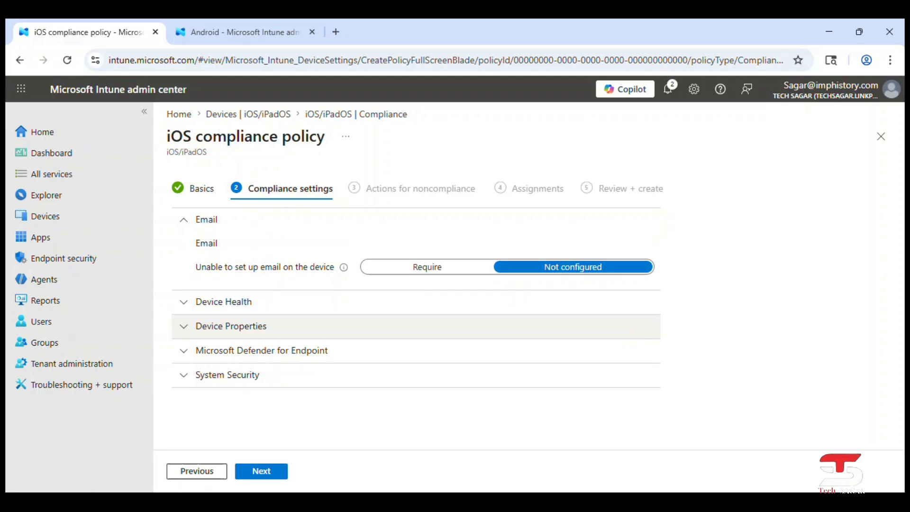
mouse_move(343, 267)
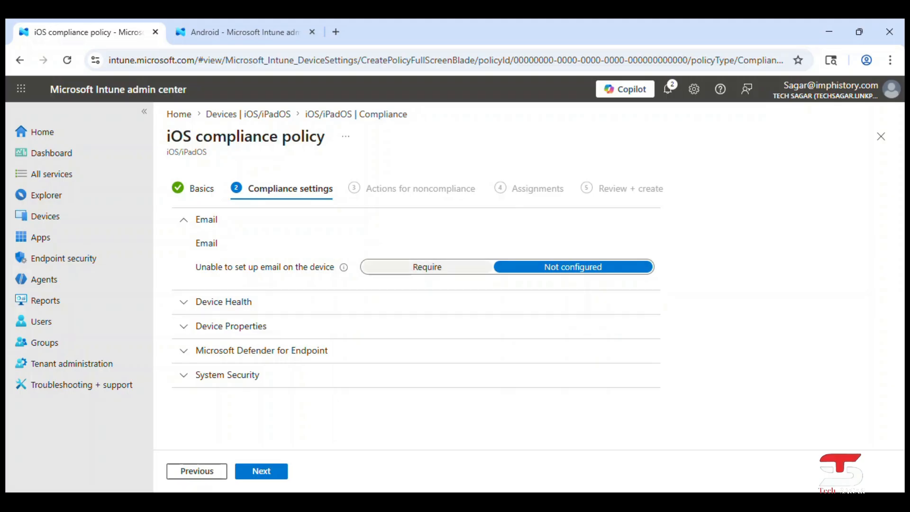
click(424, 266)
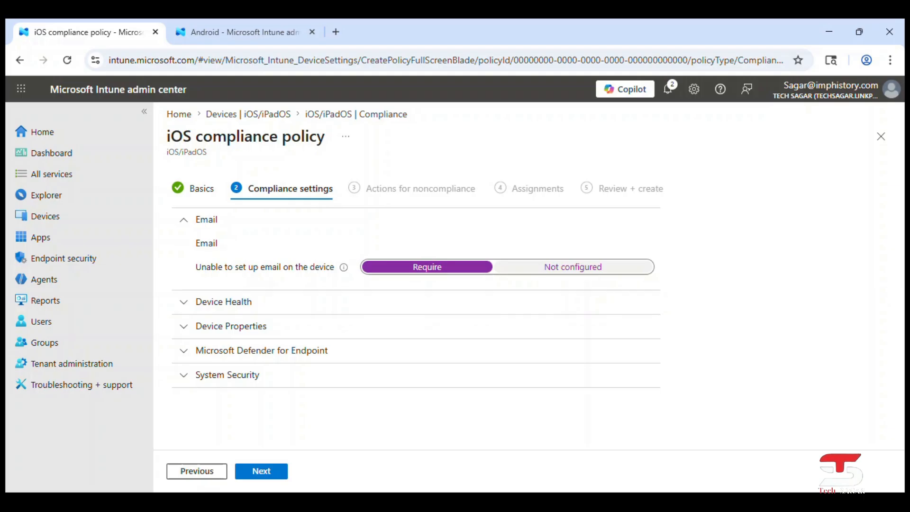
click(579, 264)
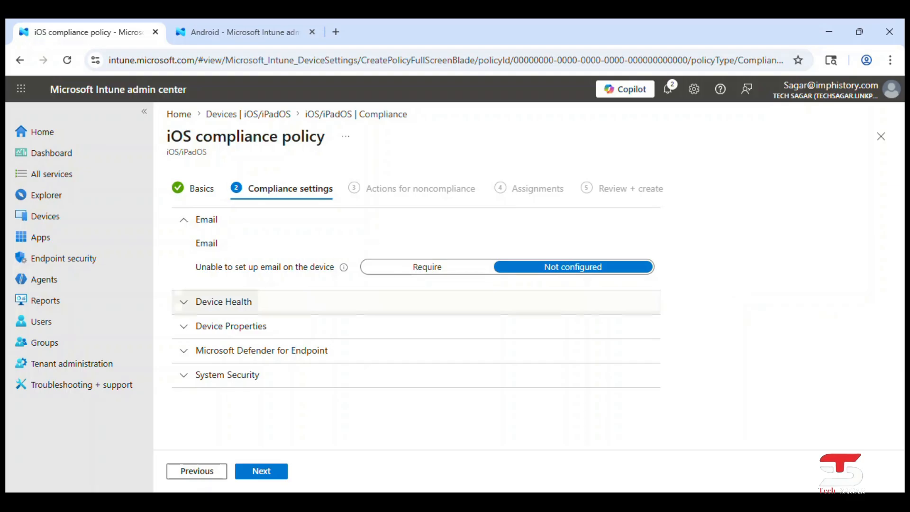
Step: Block jailbroken devices under Device Health and view the Device Threat Level options, keeping Not configured
click(185, 302)
scroll(185, 302, down, 1)
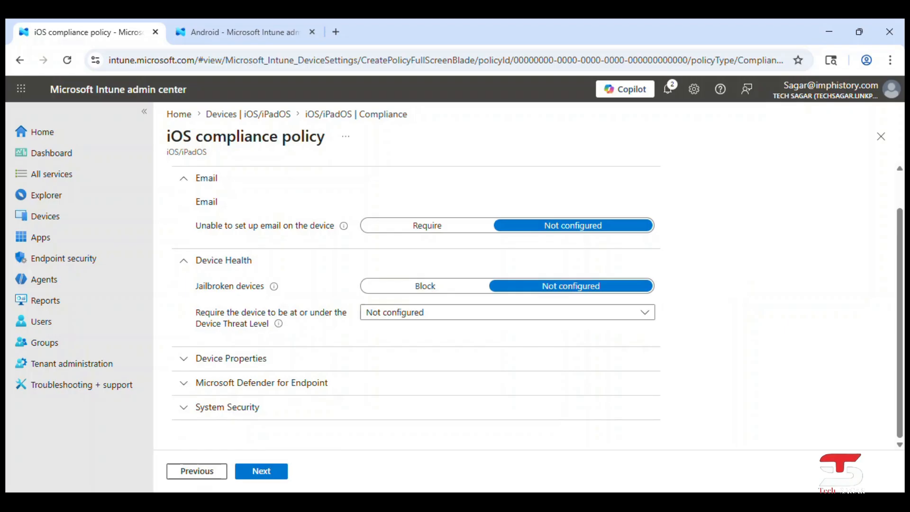
click(425, 286)
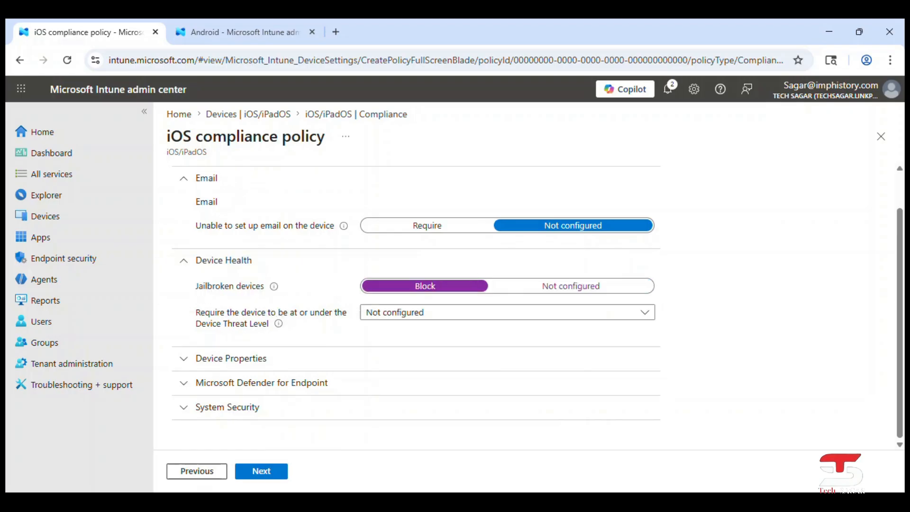
mouse_move(279, 323)
click(411, 312)
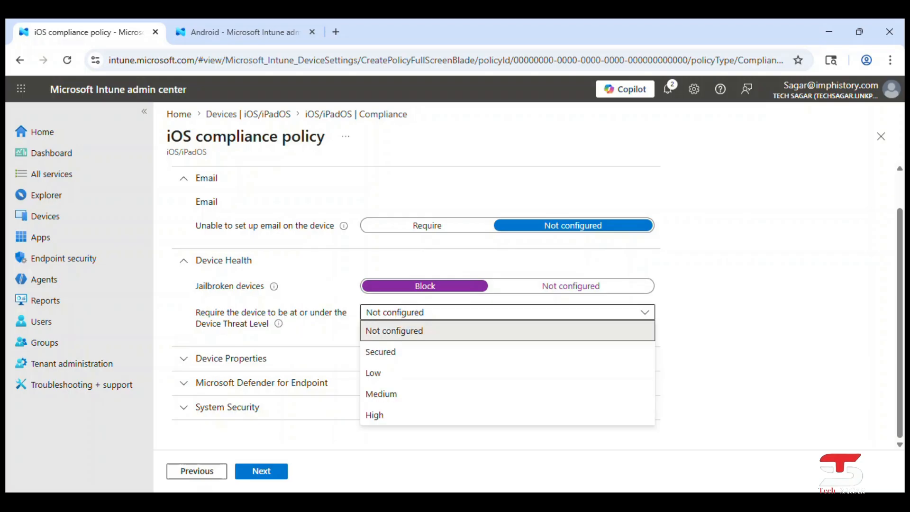
click(409, 313)
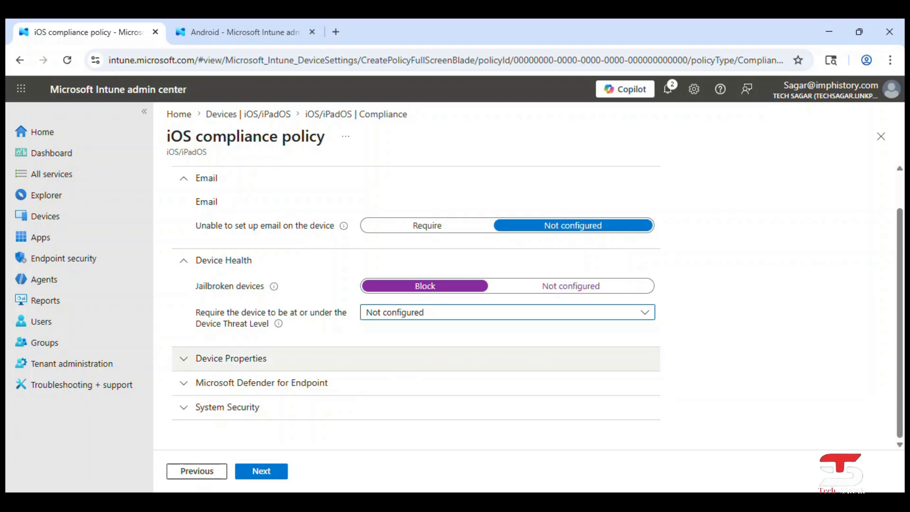
Step: Examine the minimum and maximum OS version and build version settings under Device Properties
click(182, 358)
scroll(413, 308, down, 1)
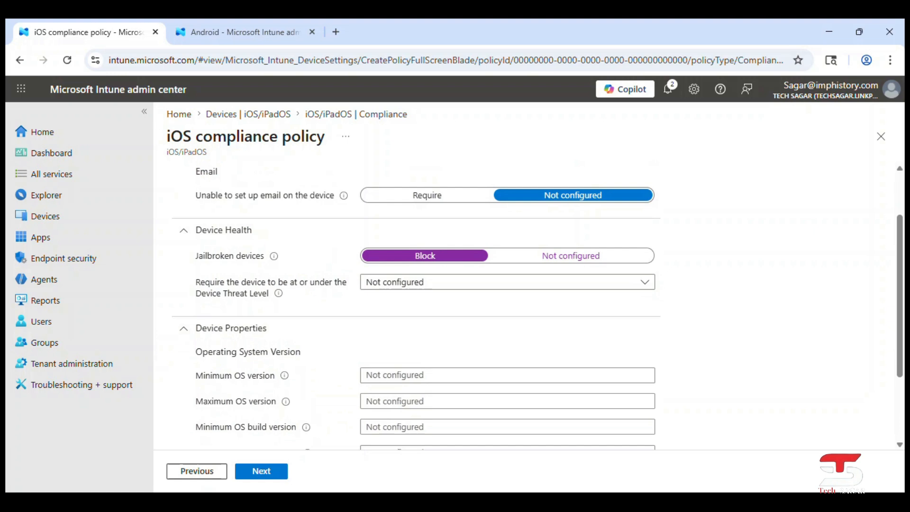
scroll(412, 308, down, 2)
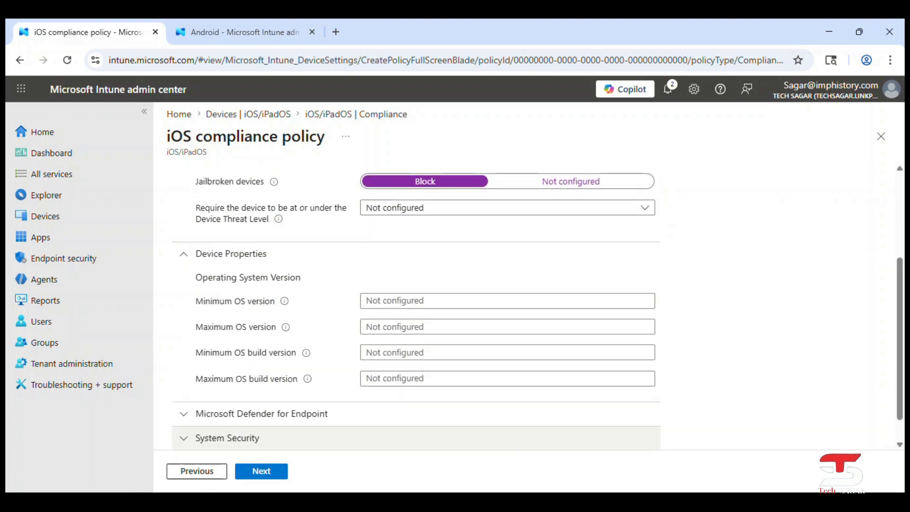
scroll(412, 308, up, 4)
scroll(412, 308, down, 3)
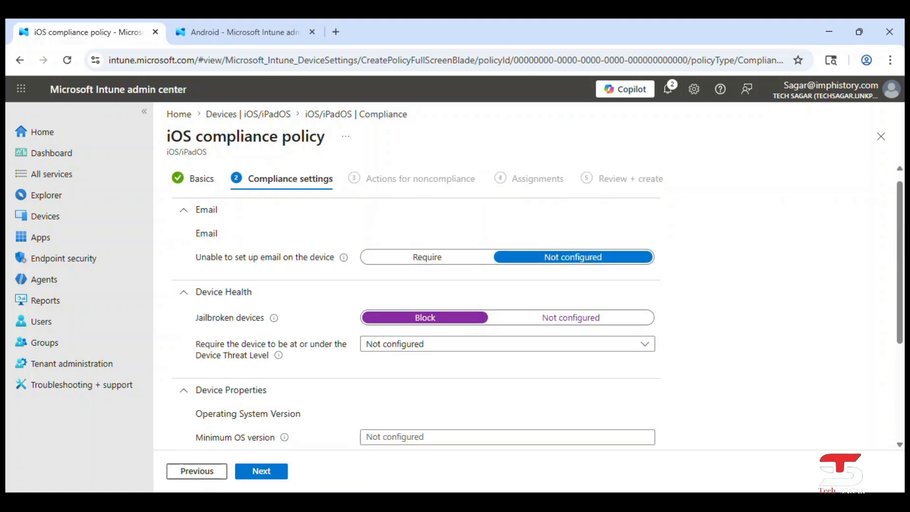
scroll(412, 308, down, 2)
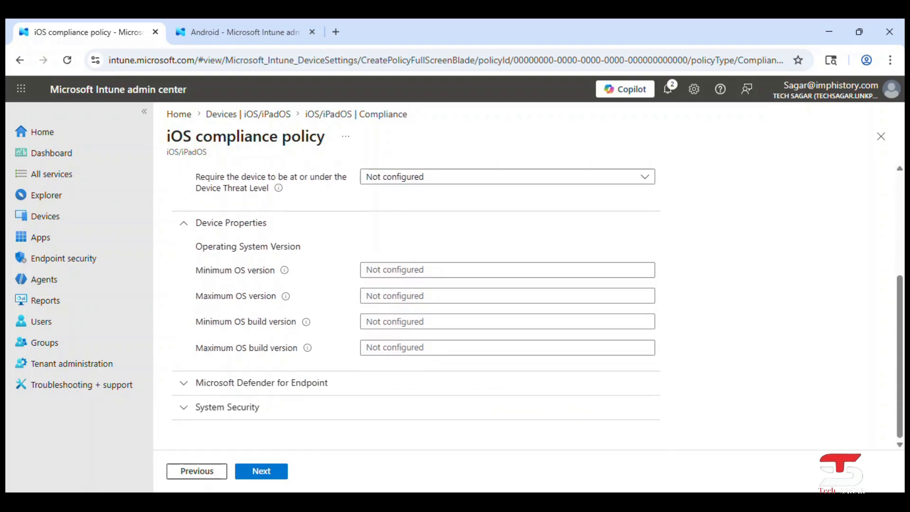
scroll(412, 308, up, 2)
scroll(413, 308, down, 2)
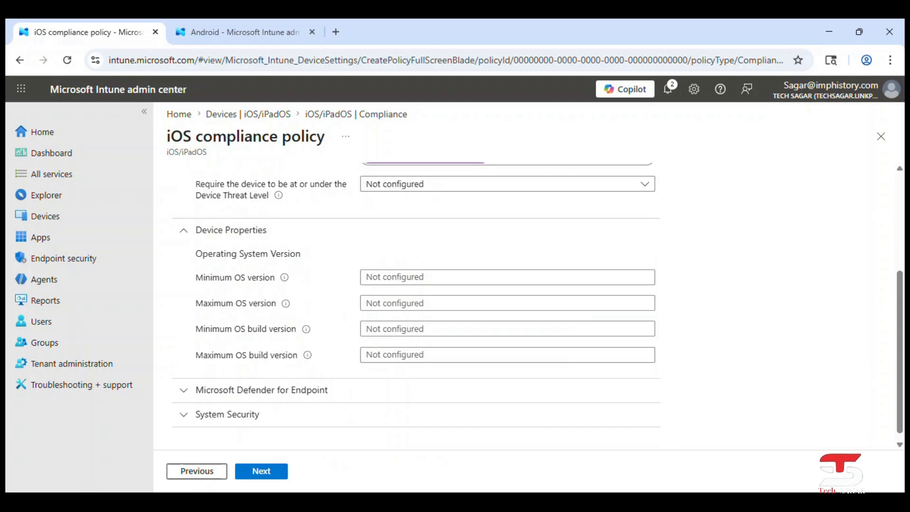
drag(208, 254, 303, 253)
scroll(538, 299, down, 1)
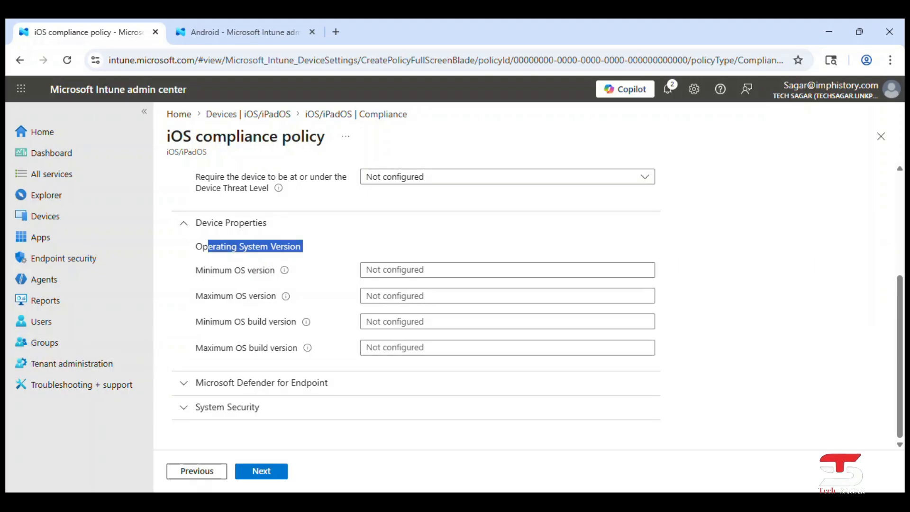
Step: View the machine risk score options under Microsoft Defender for Endpoint without changing the selection
click(189, 384)
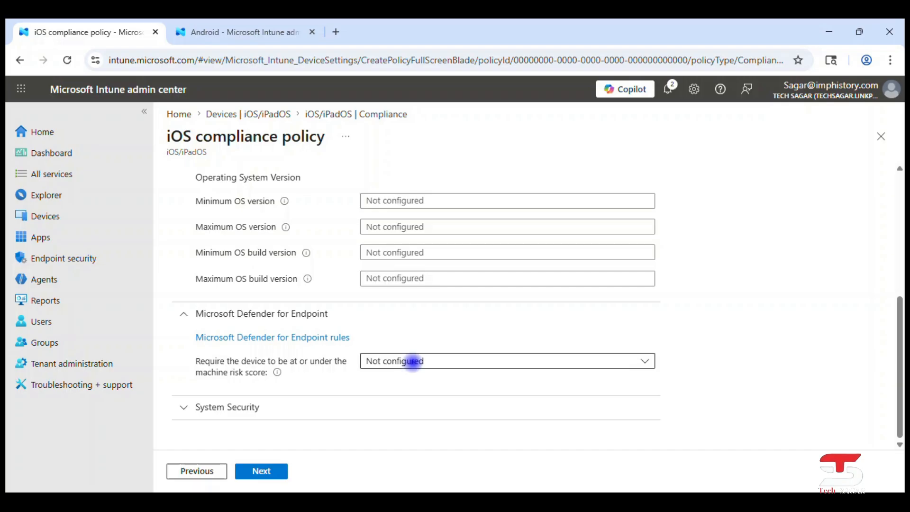
click(412, 361)
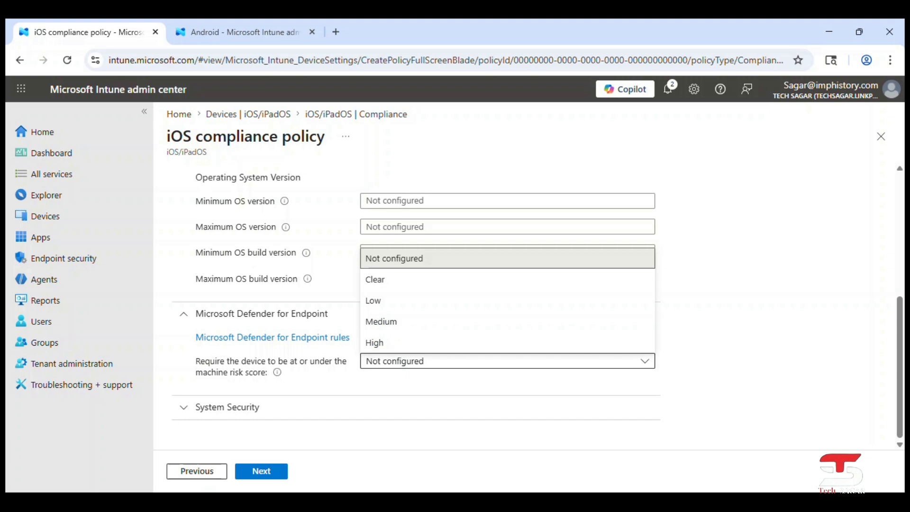
click(762, 353)
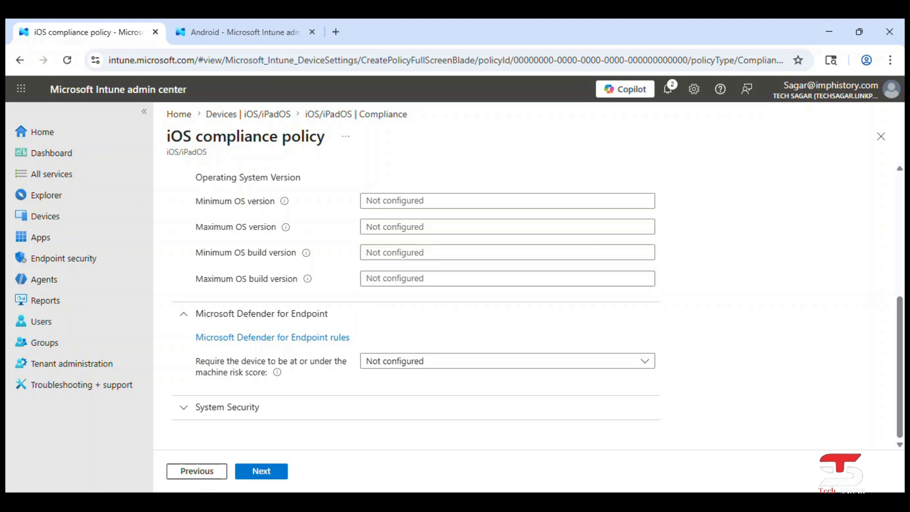
Step: Examine the System Security password settings, including the unlock password requirement, password length, type, screen lock timing and expiration
click(185, 406)
scroll(416, 311, down, 6)
scroll(416, 311, up, 3)
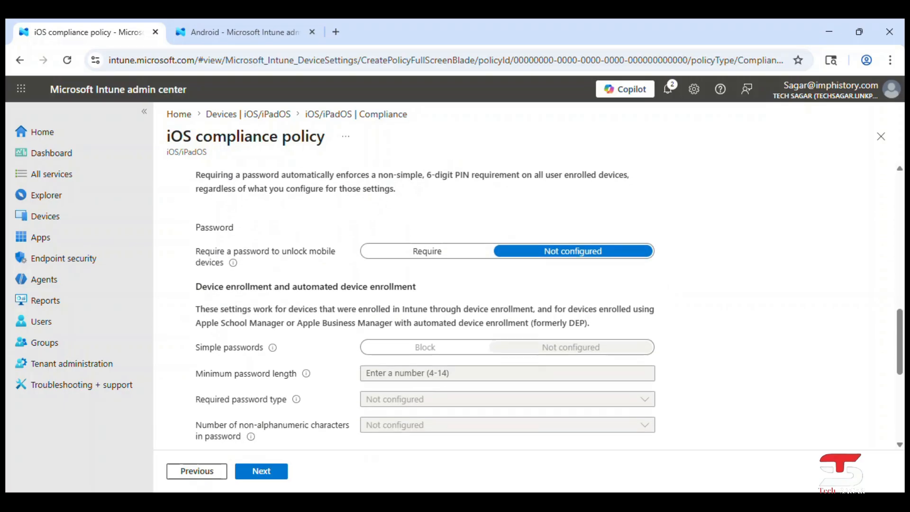
scroll(538, 306, down, 2)
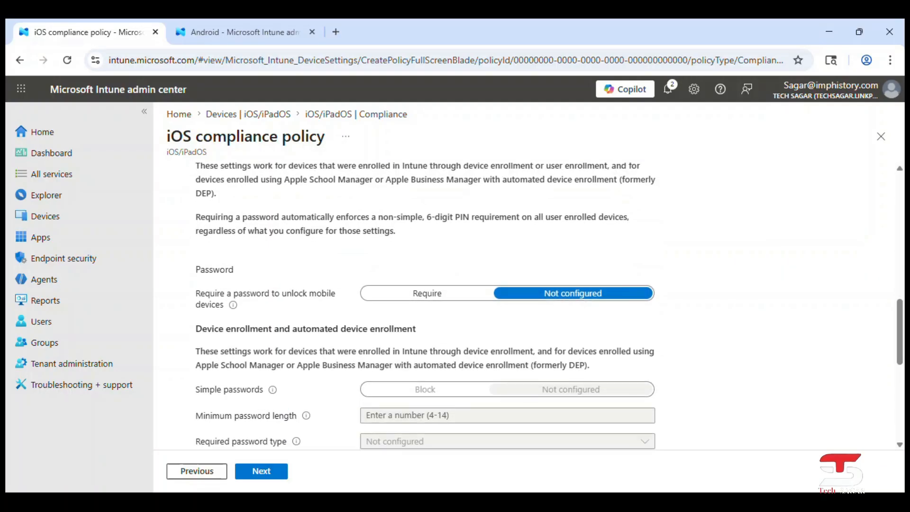
drag(196, 290, 223, 305)
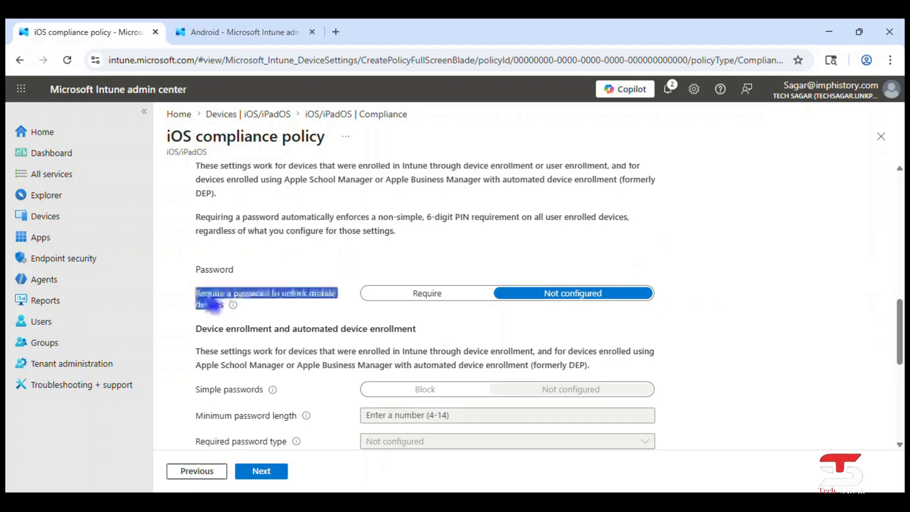
click(759, 332)
scroll(759, 332, down, 2)
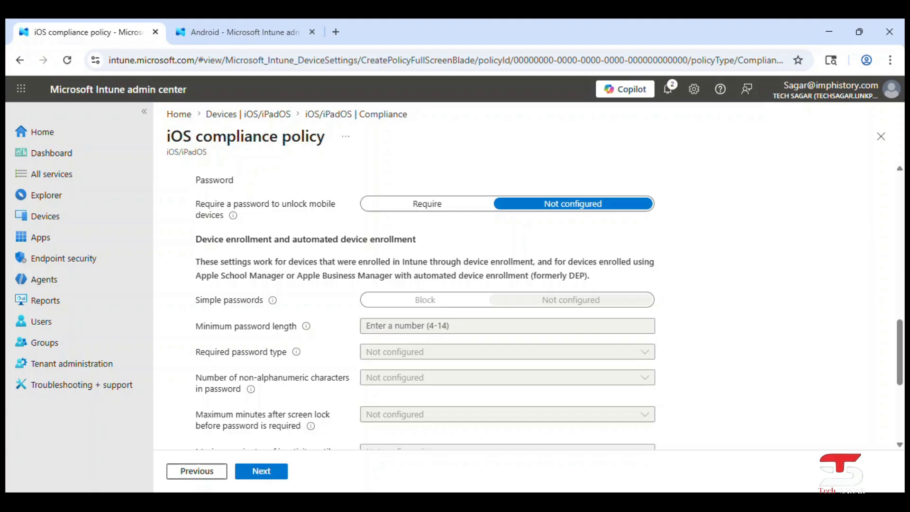
scroll(545, 305, up, 2)
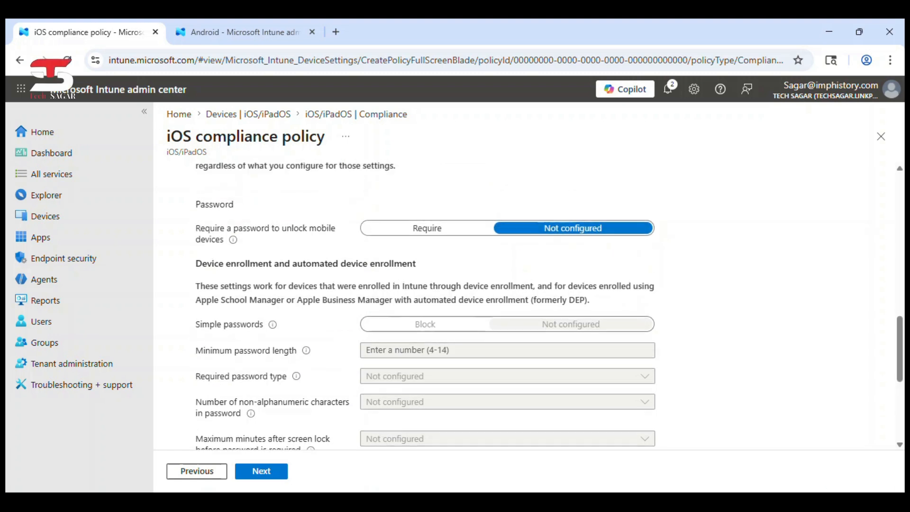
scroll(545, 309, down, 2)
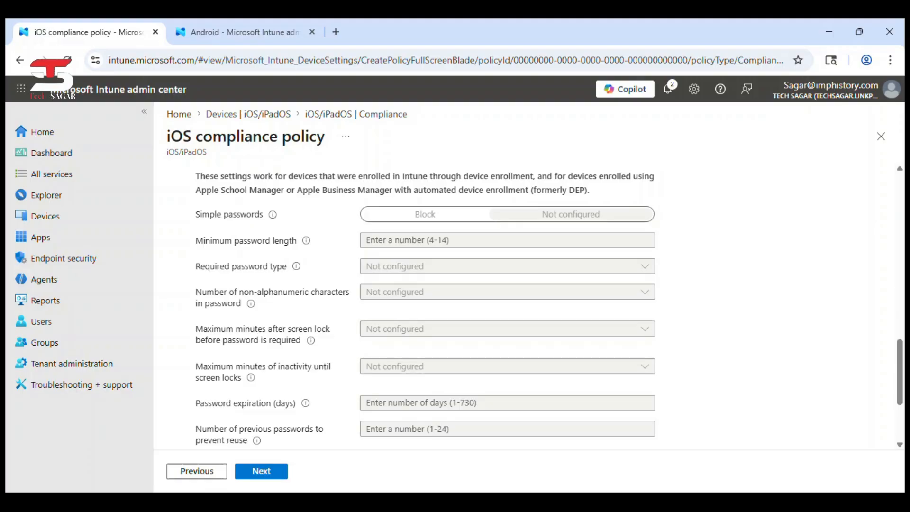
scroll(546, 308, down, 1)
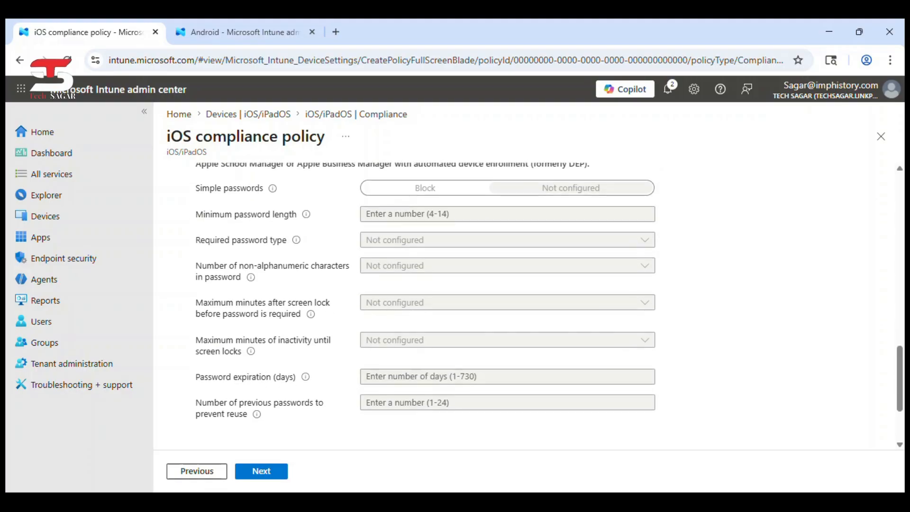
scroll(545, 308, up, 1)
Step: Examine the Restricted apps fields for app name and app bundle ID under Device Security, leaving them empty
scroll(545, 308, down, 3)
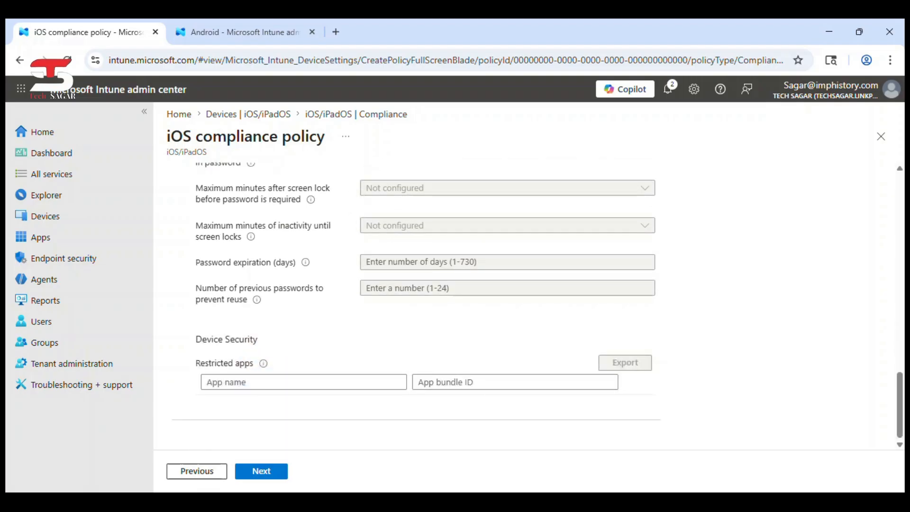
drag(207, 339, 279, 343)
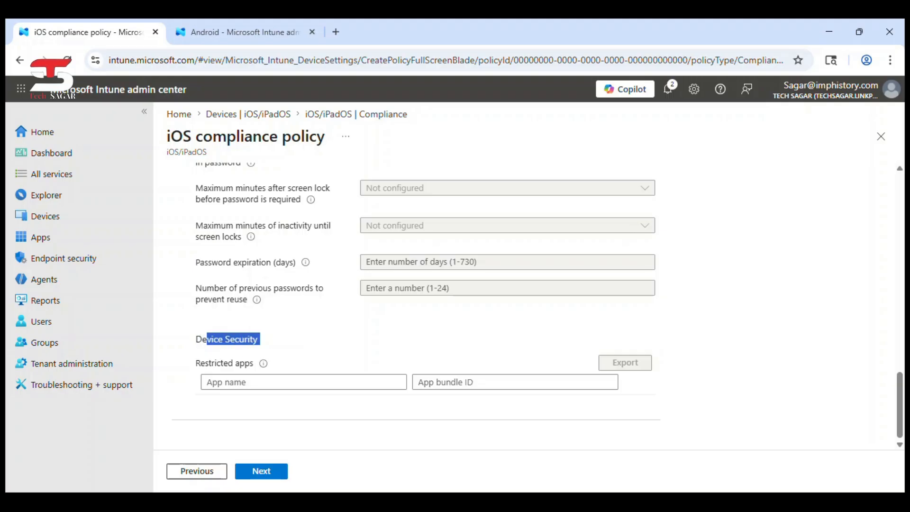
click(396, 382)
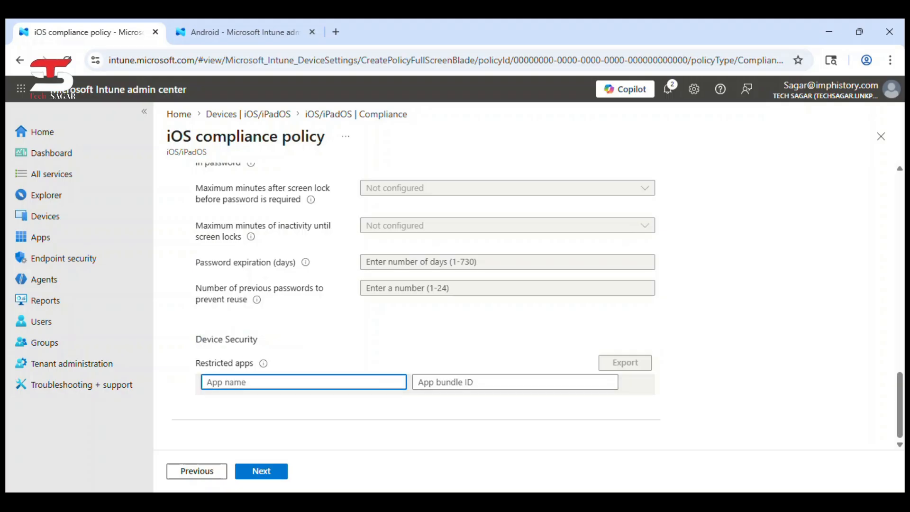
click(775, 337)
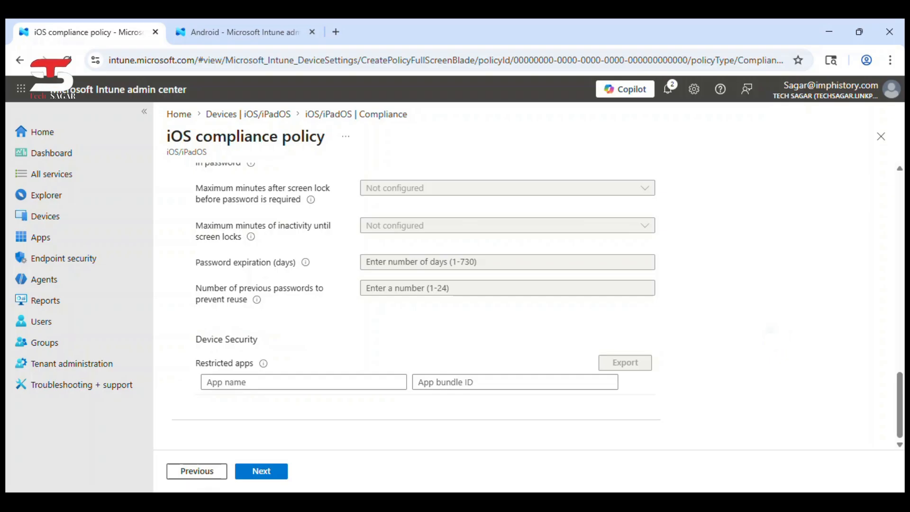
Step: Leave the Restricted apps fields empty and proceed from the compliance settings to the actions for noncompliance
click(534, 379)
click(790, 306)
mouse_move(263, 363)
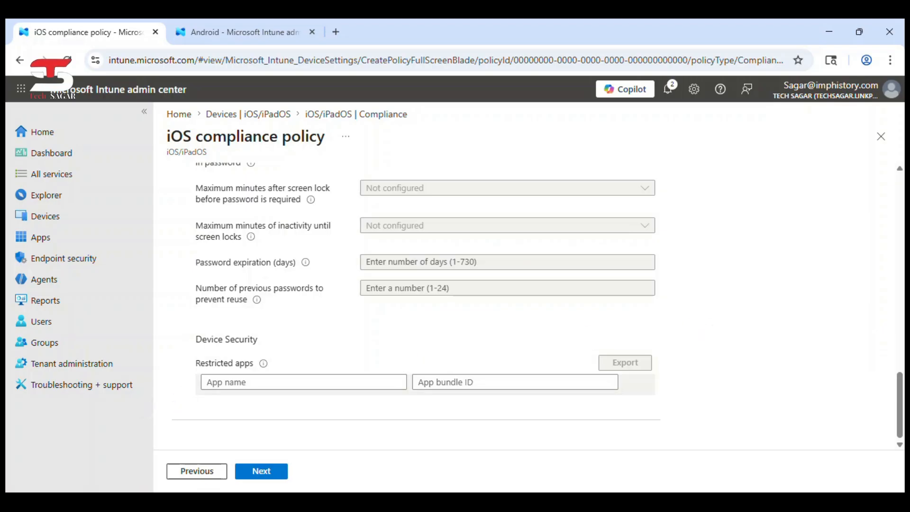
click(261, 470)
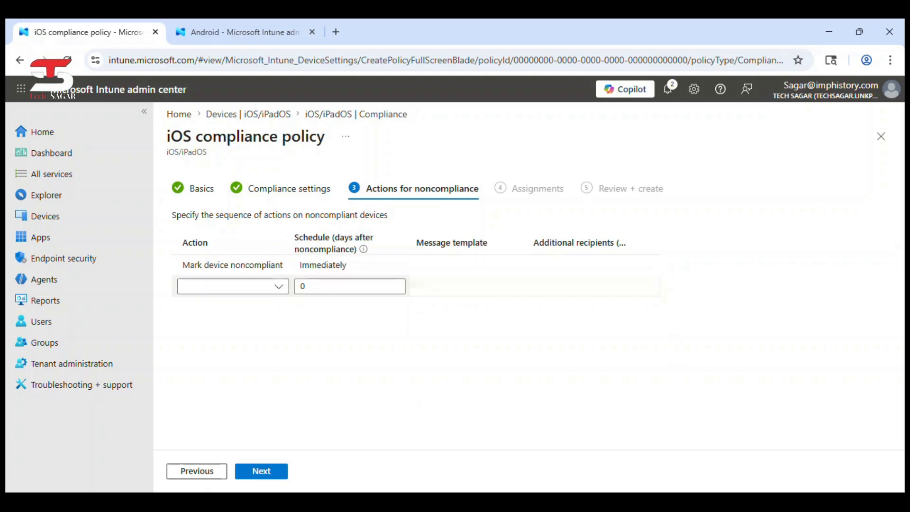
Step: View the available noncompliance actions, add none beyond marking the device noncompliant immediately, and proceed to the assignments
click(279, 286)
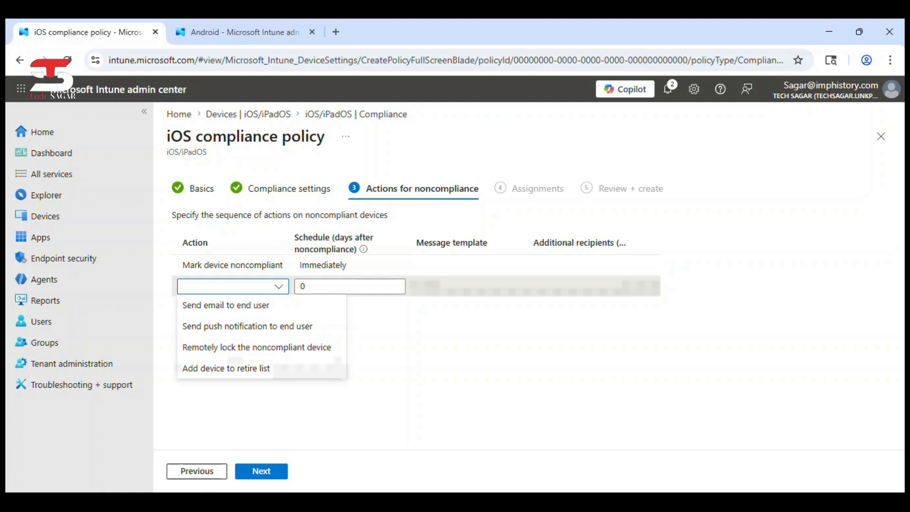
click(449, 357)
click(261, 471)
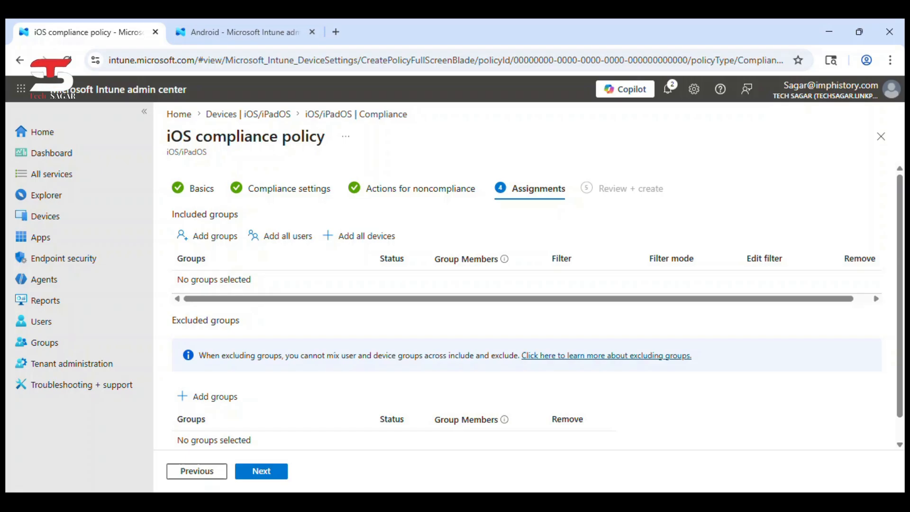
Step: Look through the groups available for inclusion and select INT_And_Comp_Policy
click(215, 236)
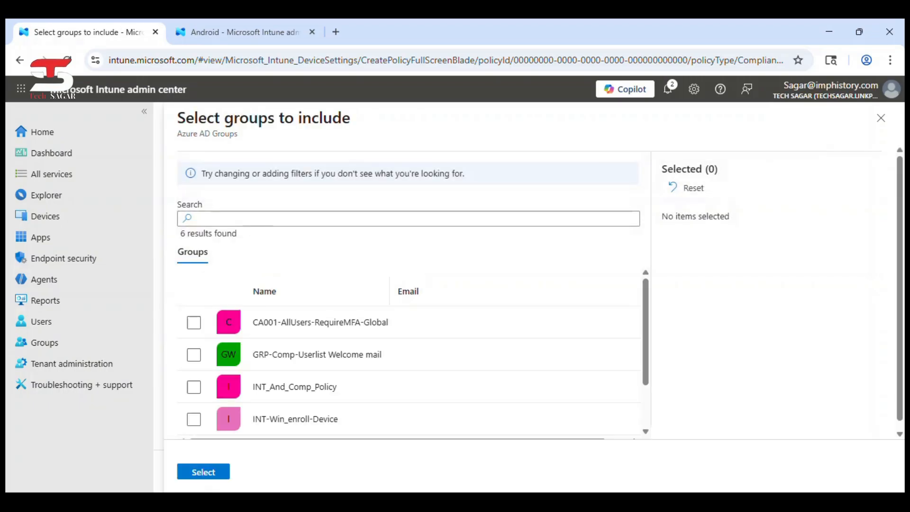
scroll(407, 370, down, 2)
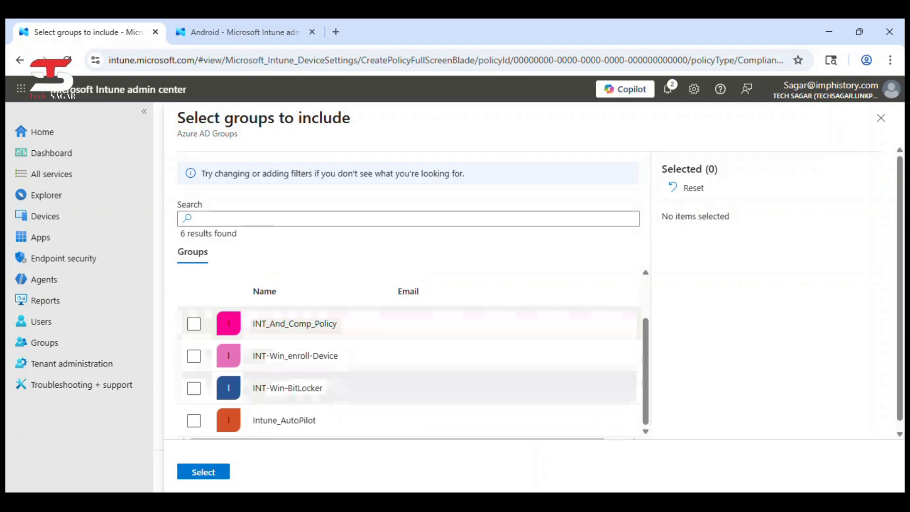
scroll(407, 381, down, 1)
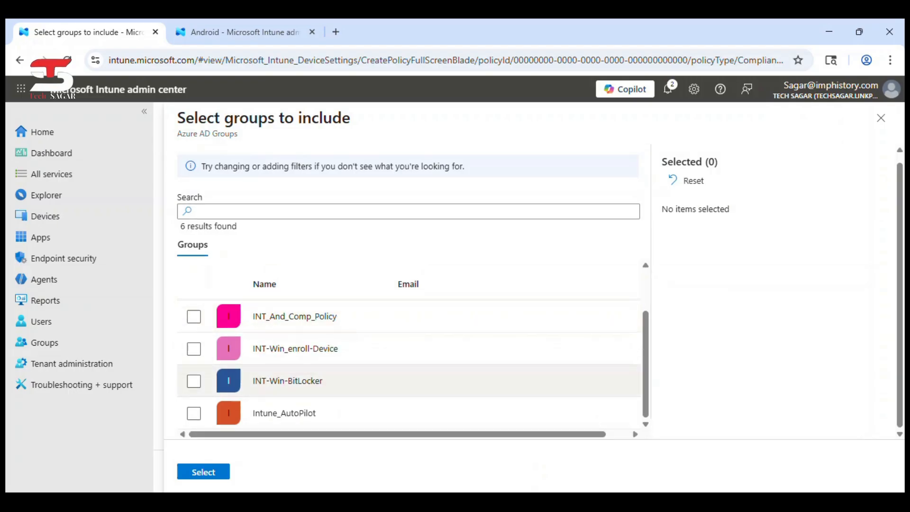
scroll(407, 379, up, 1)
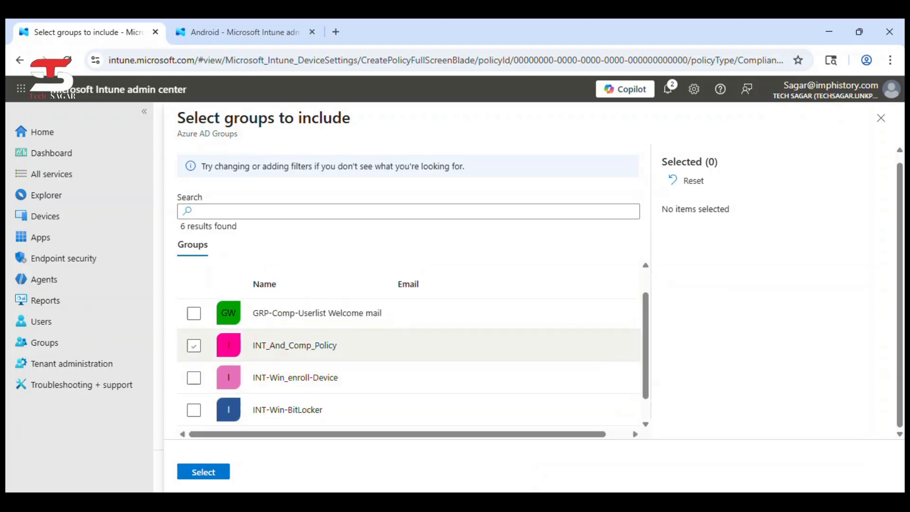
click(194, 346)
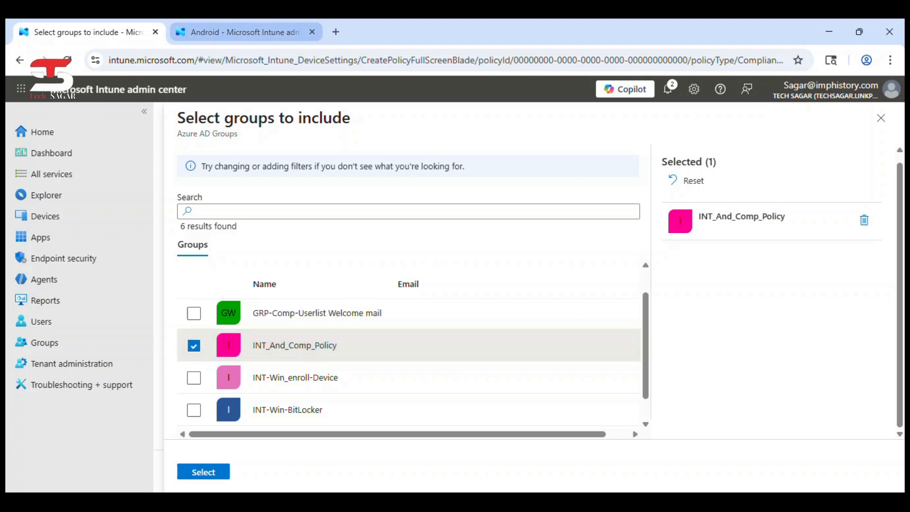
Step: Switch to the second Intune browser tab, go to the Groups page and start a new group
click(237, 32)
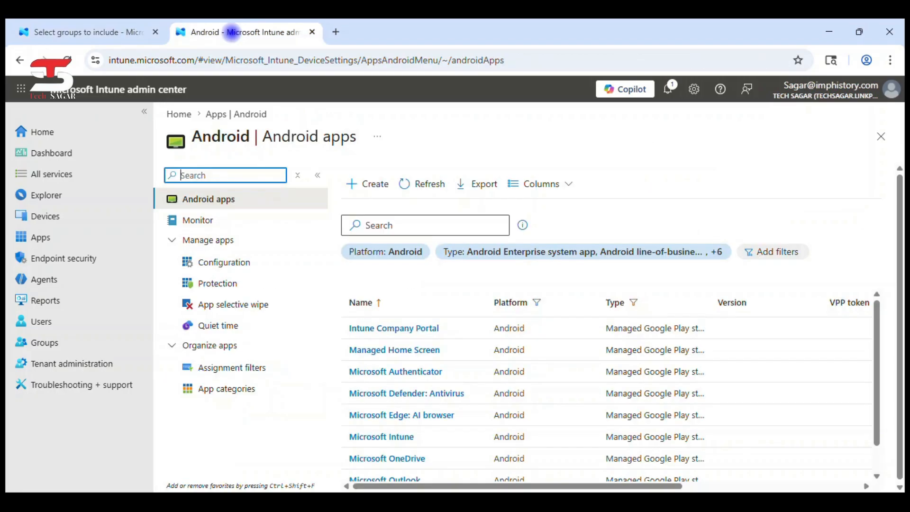
click(47, 342)
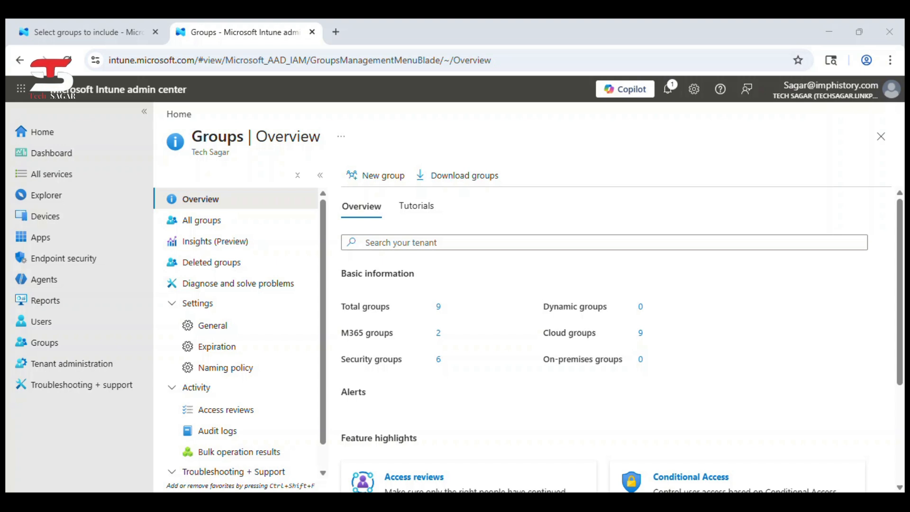
scroll(616, 339, down, 3)
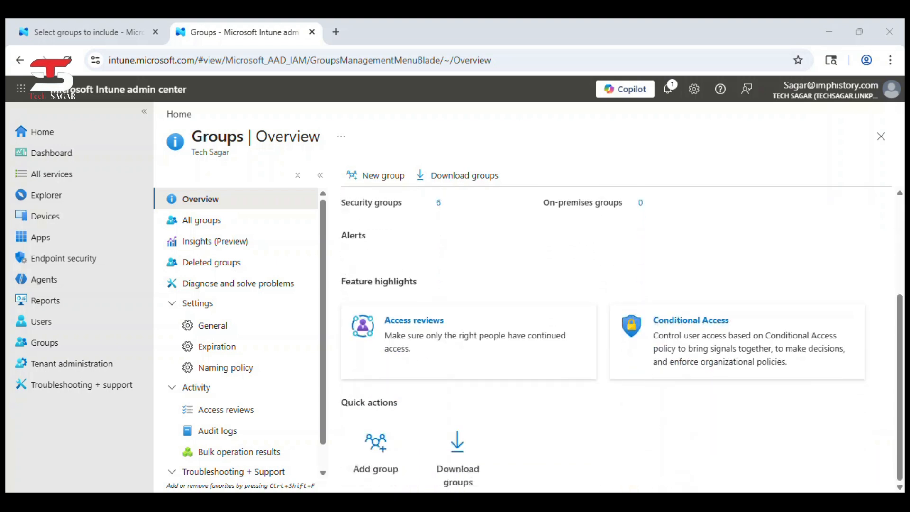
click(89, 32)
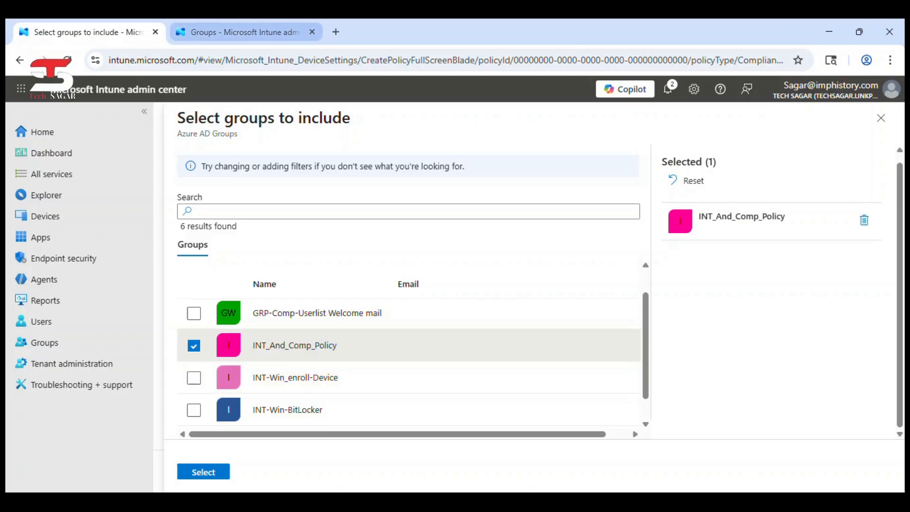
click(204, 31)
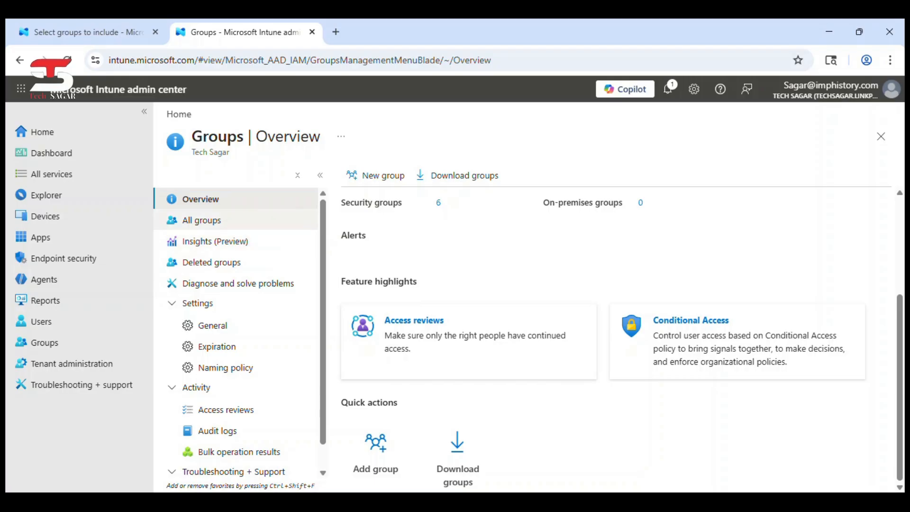
click(374, 184)
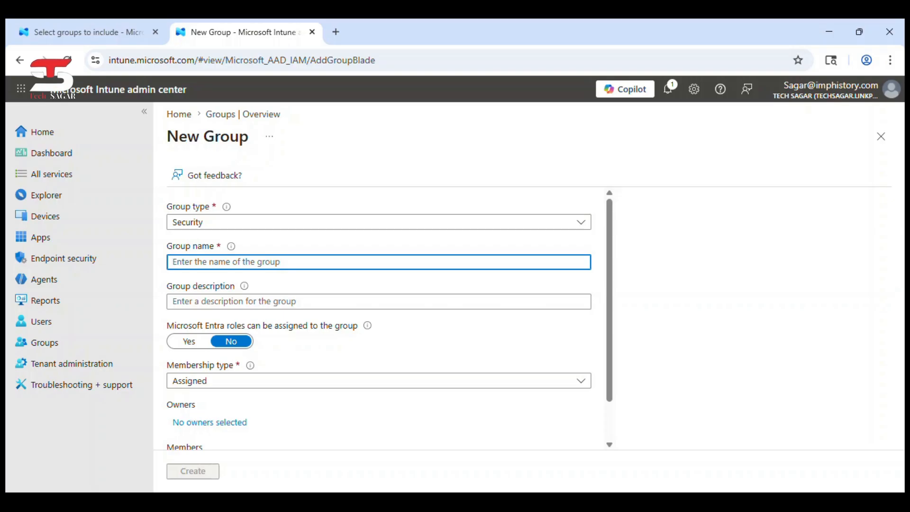
Step: Name the new security group INT_IOS/iPAD_Compl_Policy
text(INT_)
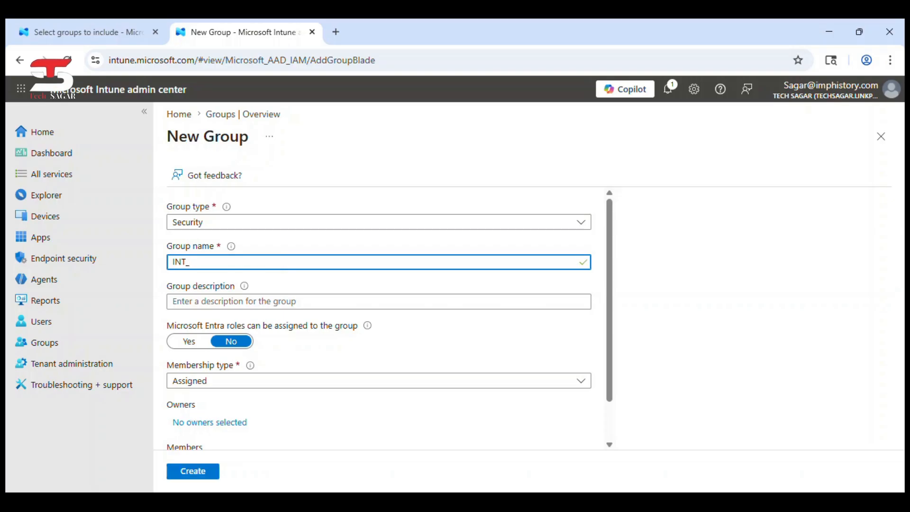
text(IOS/iPAD Com_Policy)
click(226, 261)
key(BackSpace)
text(_)
click(244, 262)
text(pl_Policy)
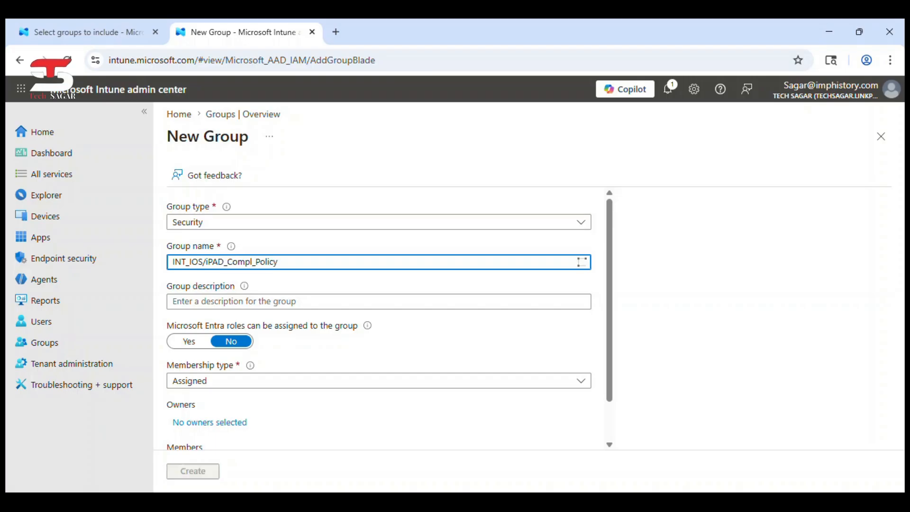
Step: Add the helpdesk user and the first match for "supp" as members and create the group
scroll(227, 415, down, 2)
click(227, 414)
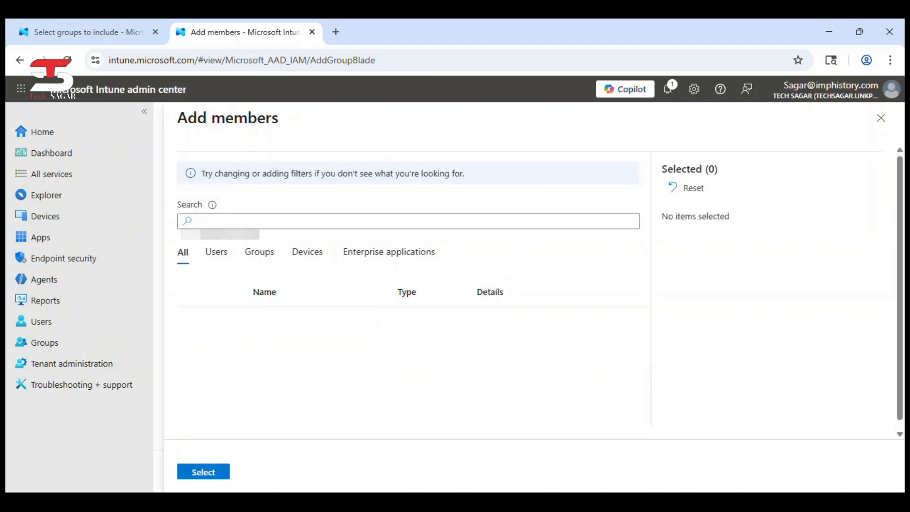
text(help)
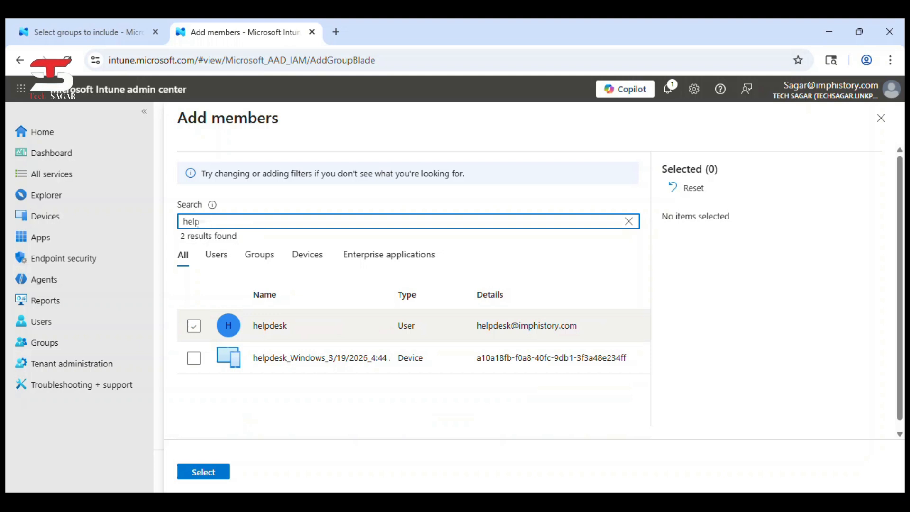
click(194, 326)
double_click(243, 221)
text(supp)
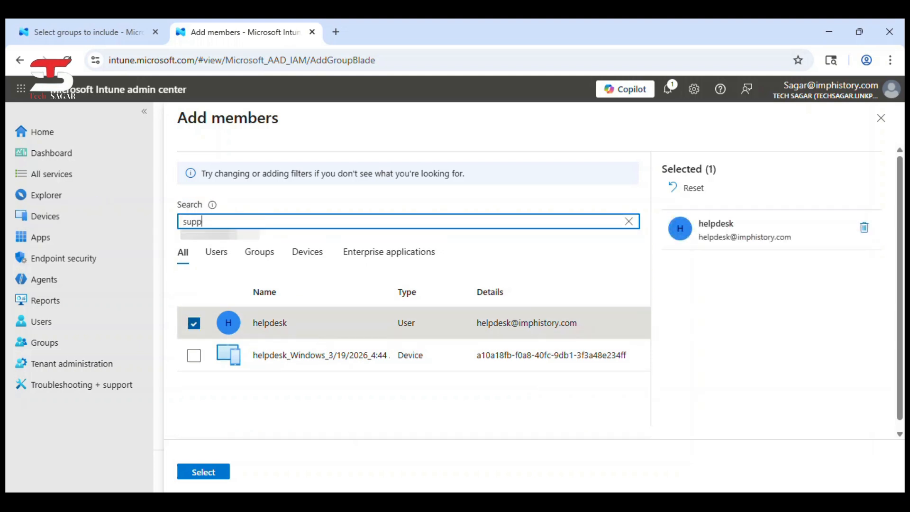
click(194, 323)
click(203, 472)
click(193, 471)
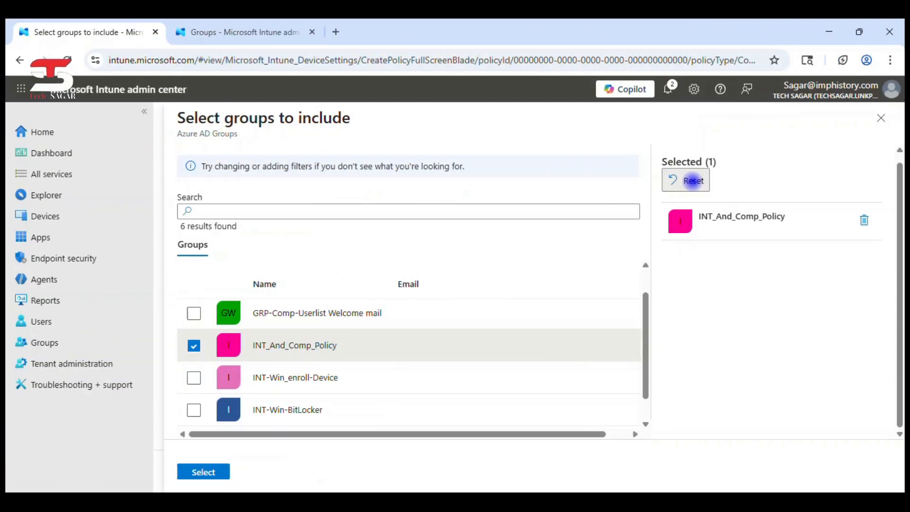
Step: Clear the selected group in the policy assignment, reload the group list and include INT_IOS/iPAD_Compl_Policy instead
click(673, 180)
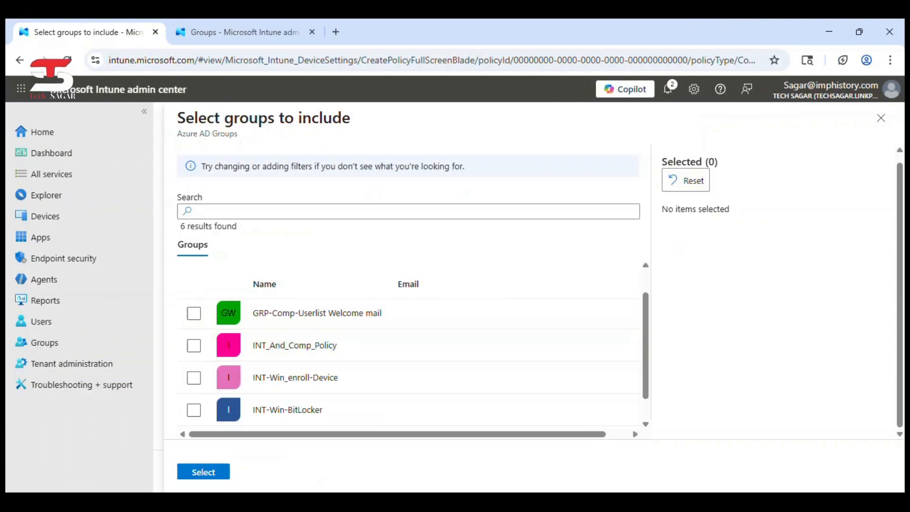
click(881, 118)
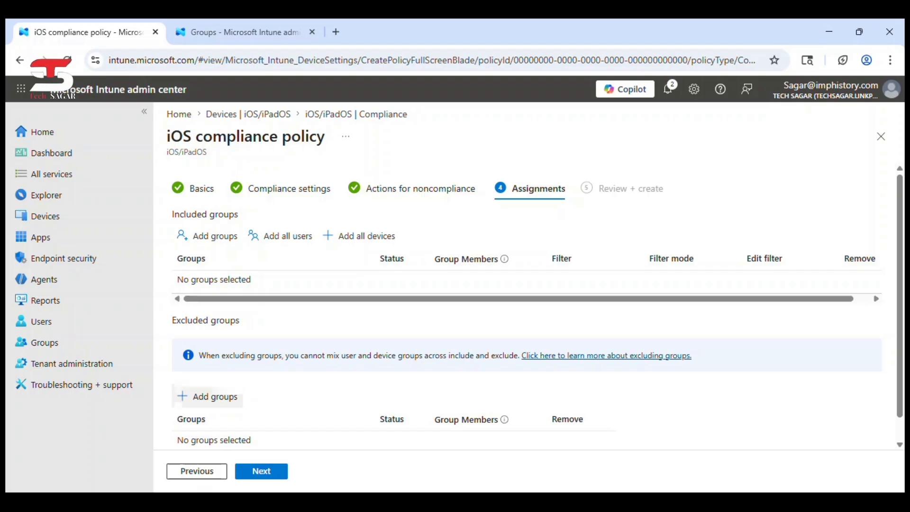
click(220, 236)
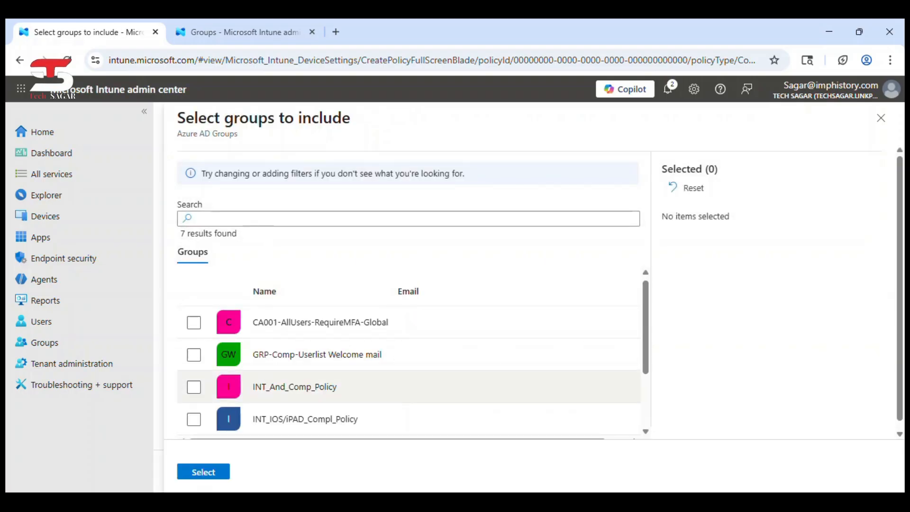
scroll(408, 370, down, 2)
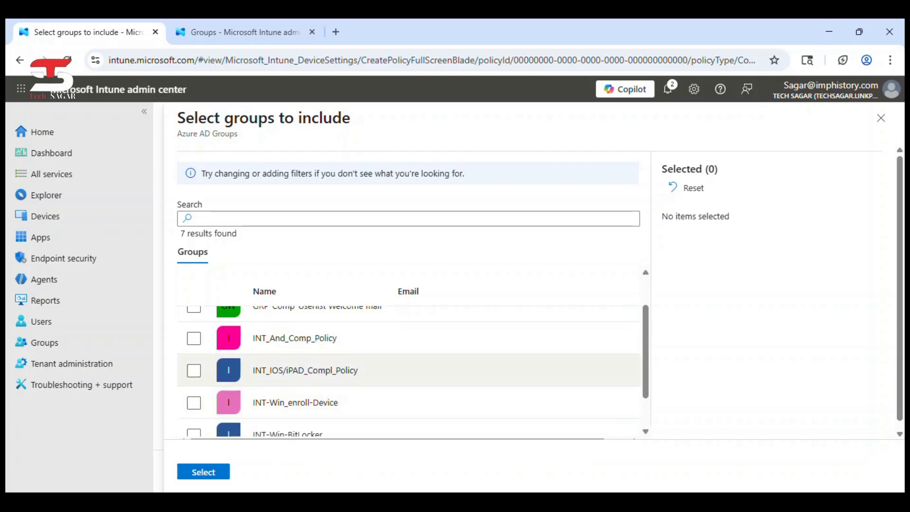
click(193, 370)
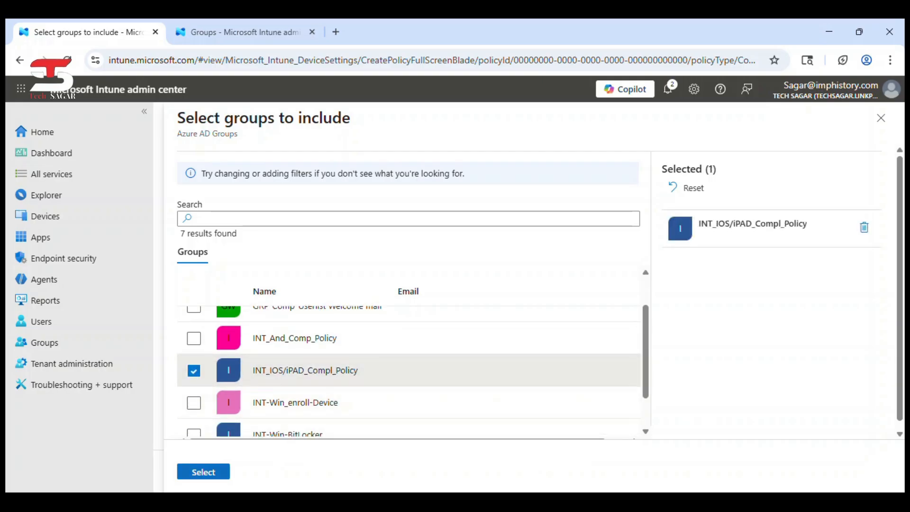
click(204, 472)
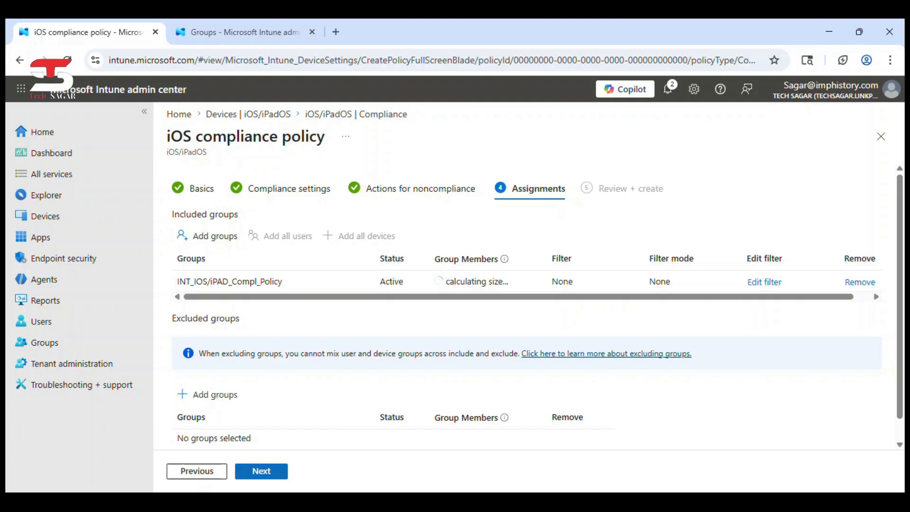
Step: Proceed to the review and create the IOS/iPAD Compliance Policy
scroll(537, 303, down, 1)
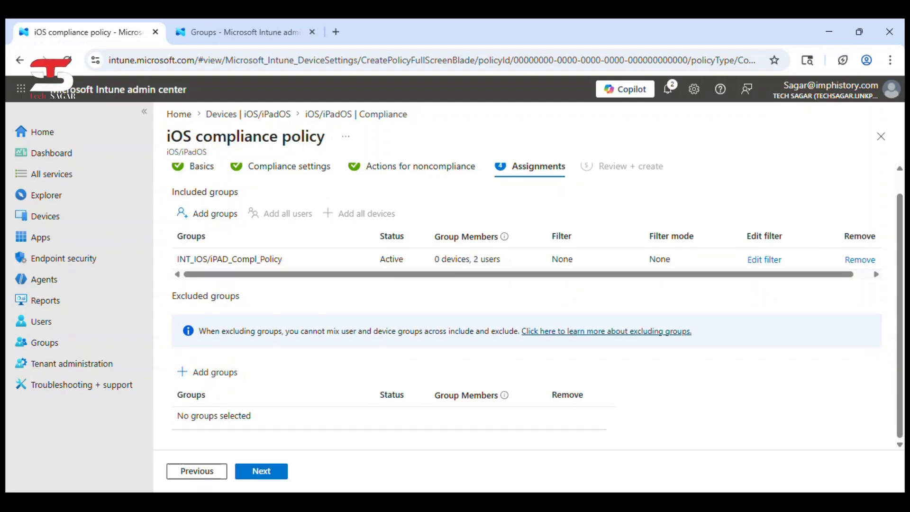
click(261, 471)
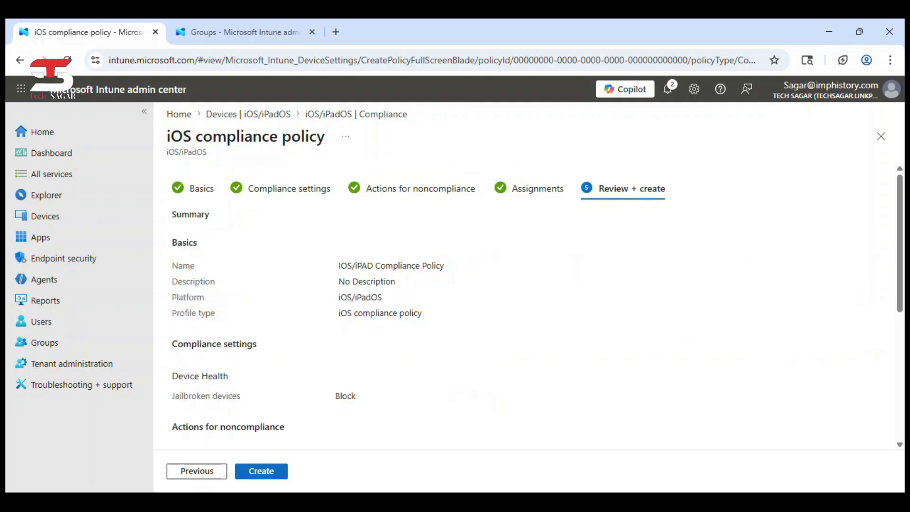
click(261, 470)
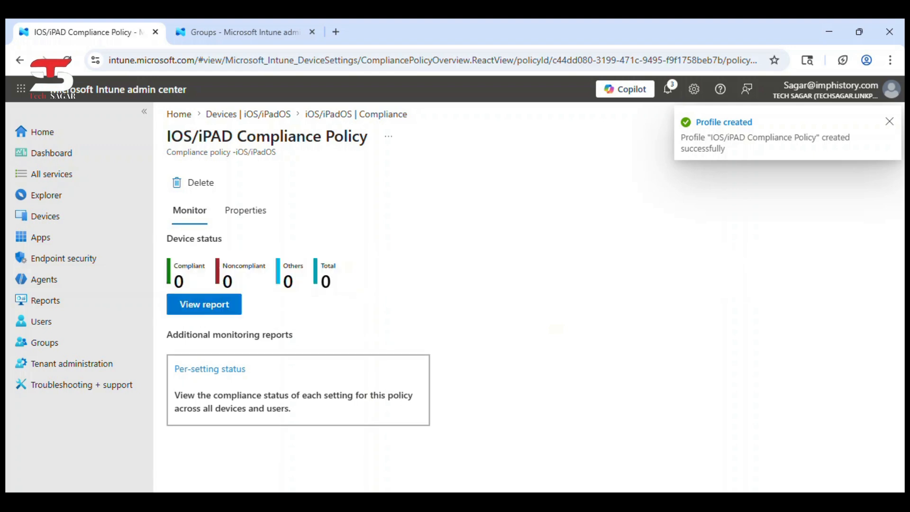
Step: Review the new policy's properties, including device health, actions for noncompliance, scope tags and assigned groups
click(246, 210)
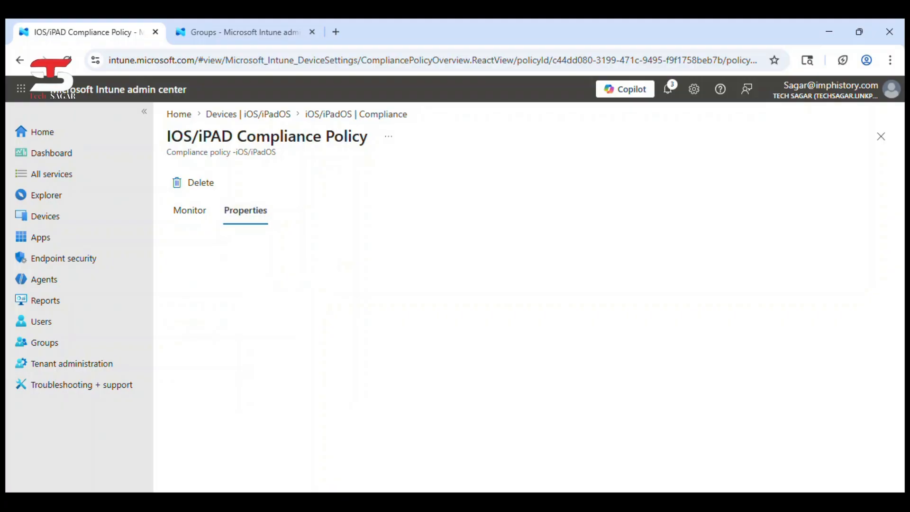
scroll(522, 327, down, 5)
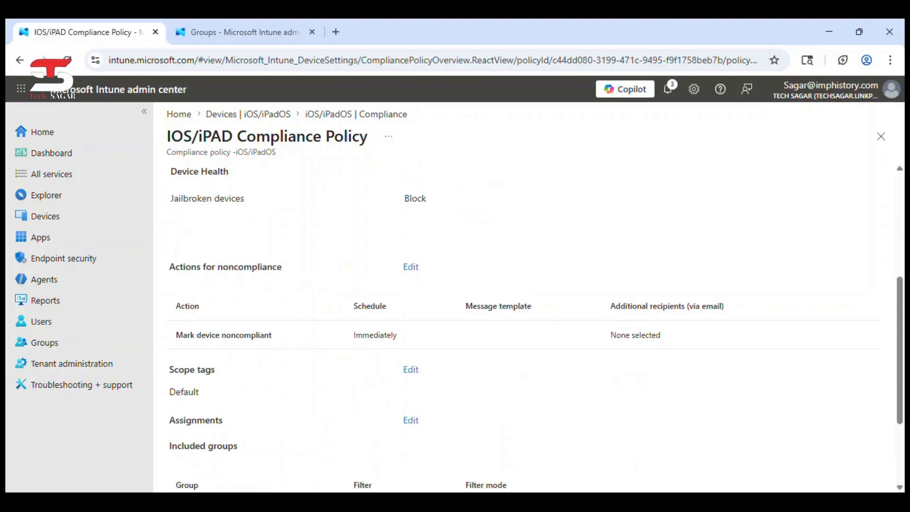
scroll(521, 327, up, 3)
scroll(522, 327, down, 5)
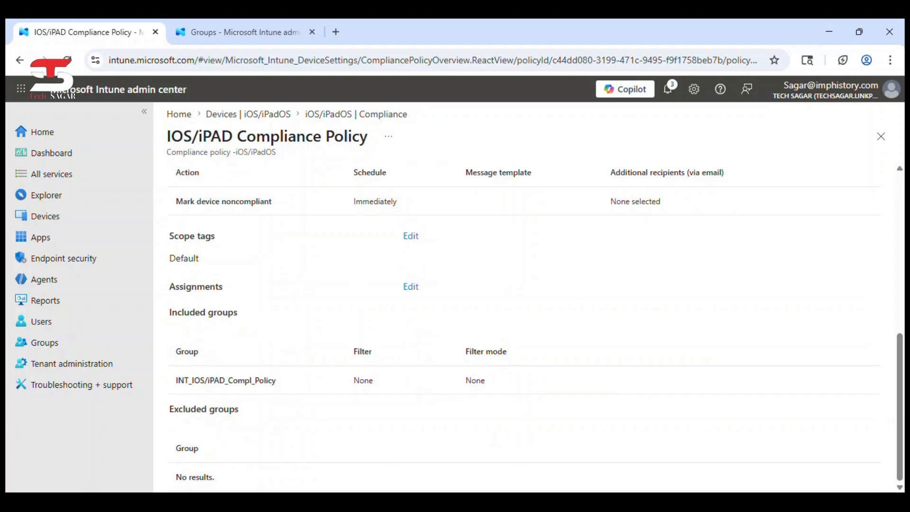